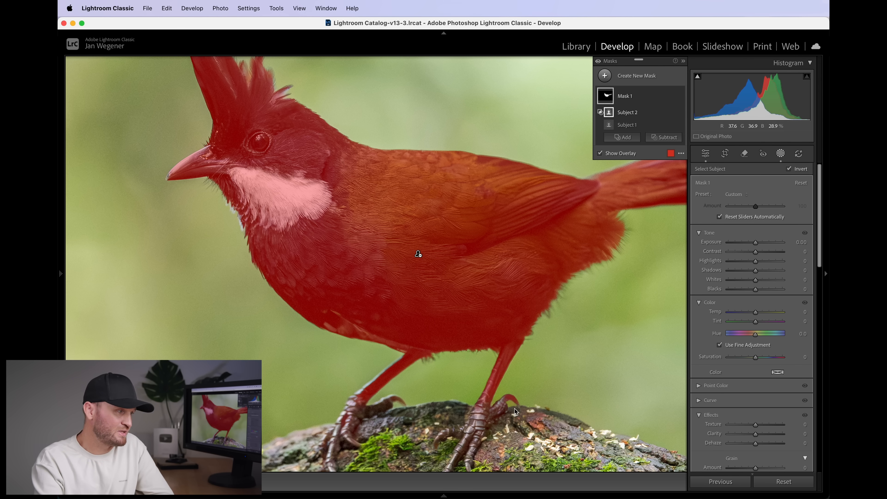
Add the tip of the bird's beak to the mask with Select Objects in brush mode at size 1
left_click_drag(297, 254, 444, 317)
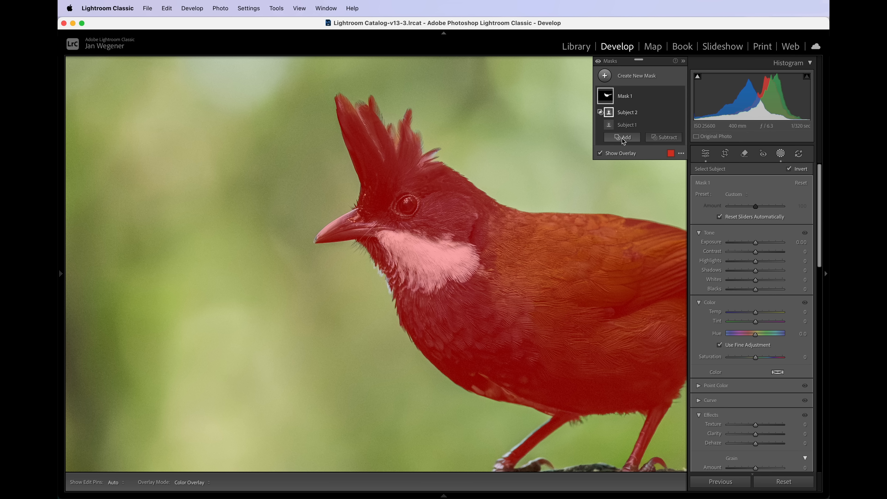
left_click(624, 137)
left_click(638, 222)
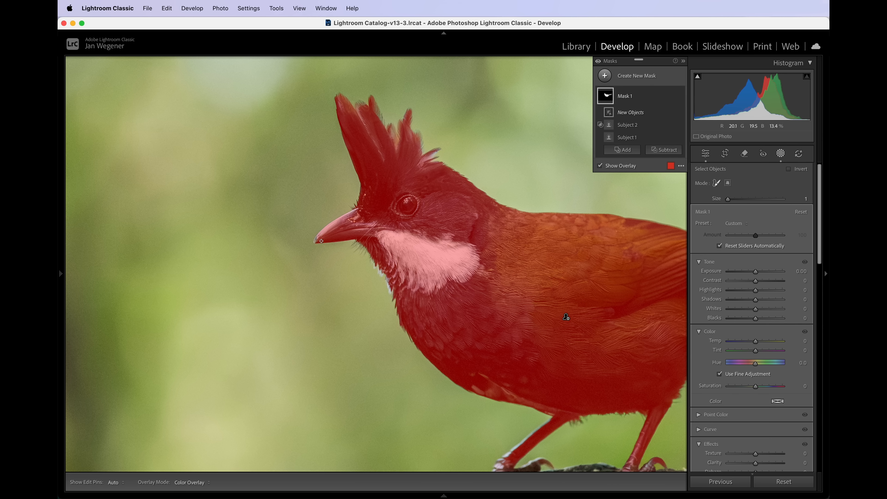
left_click_drag(315, 241, 316, 238)
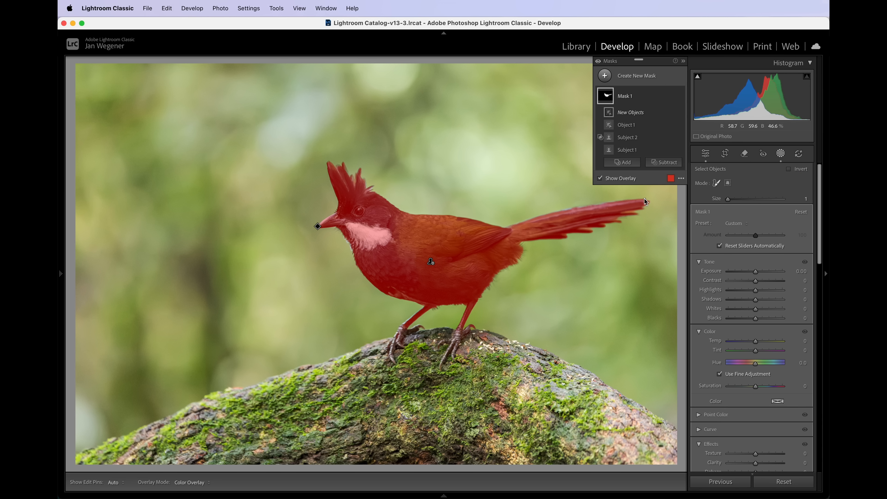
Add the mossy rock under the bird to the mask with Select Objects in rectangle mode
left_click(624, 163)
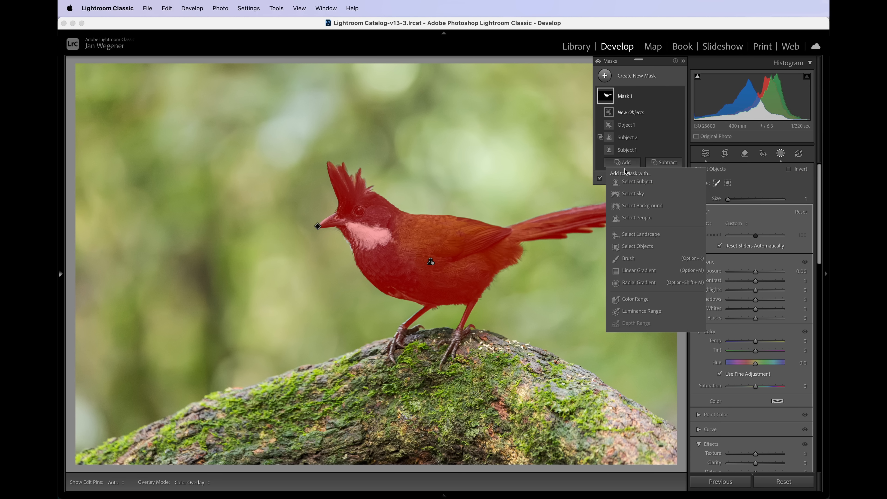
left_click(638, 246)
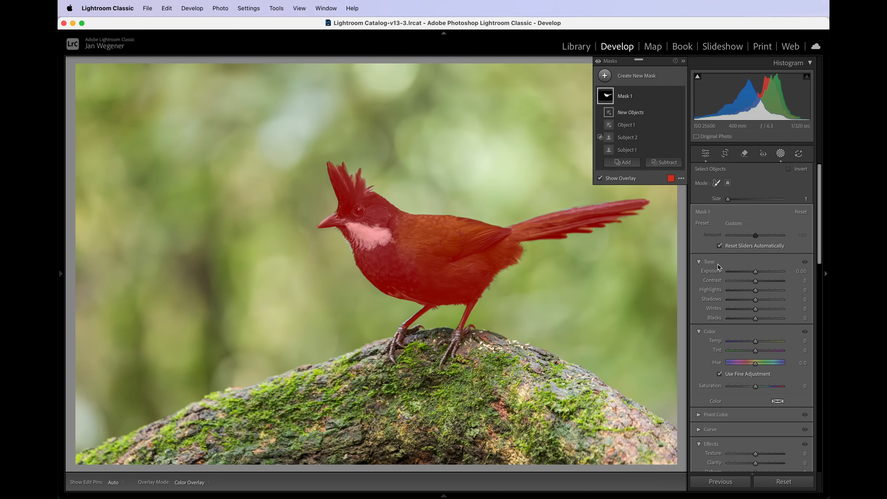
left_click(729, 184)
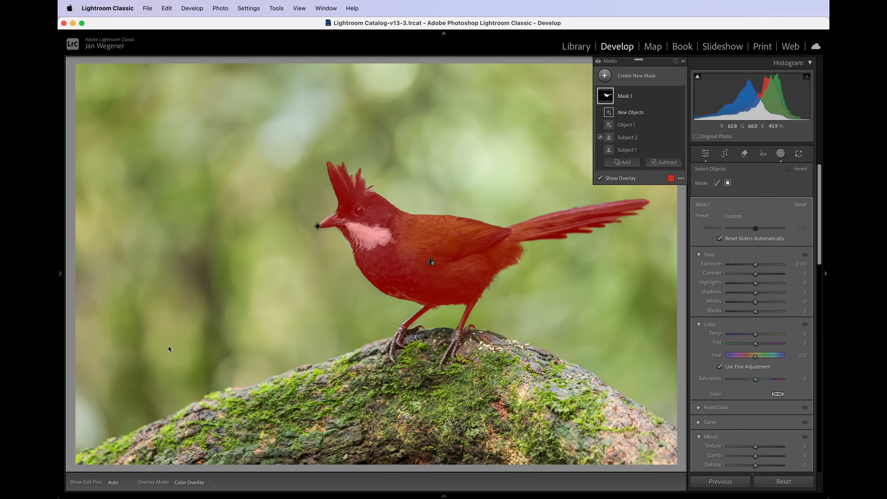
left_click_drag(79, 339, 683, 465)
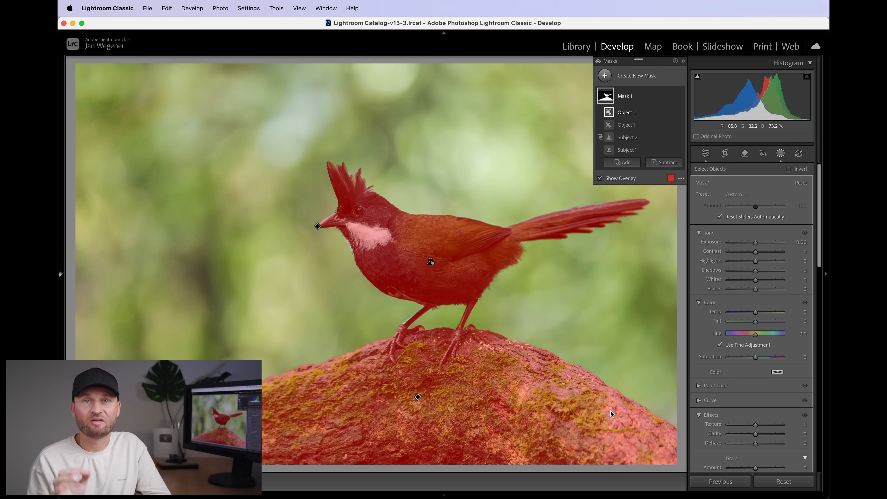
Subtract the small background gaps beside both of the bird's feet with brush-mode Select Objects and try a tone adjustment on the mask
key("z")
left_click_drag(505, 287, 492, 282)
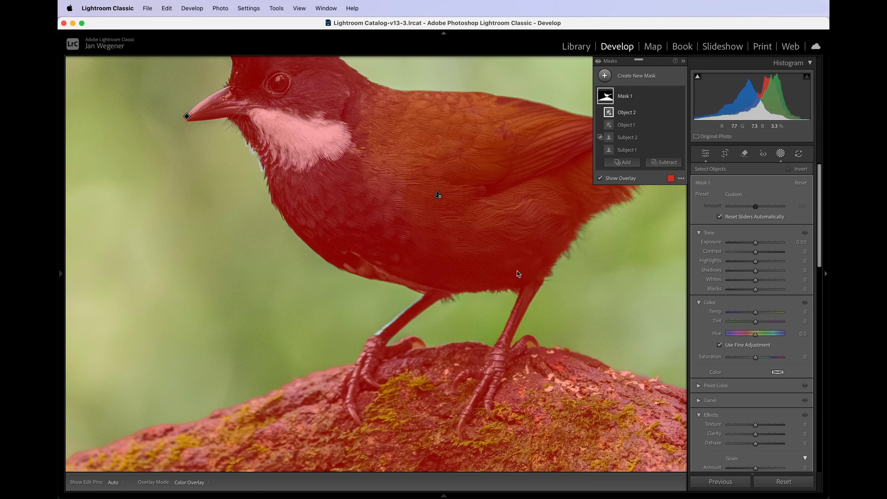
left_click(661, 162)
left_click(674, 245)
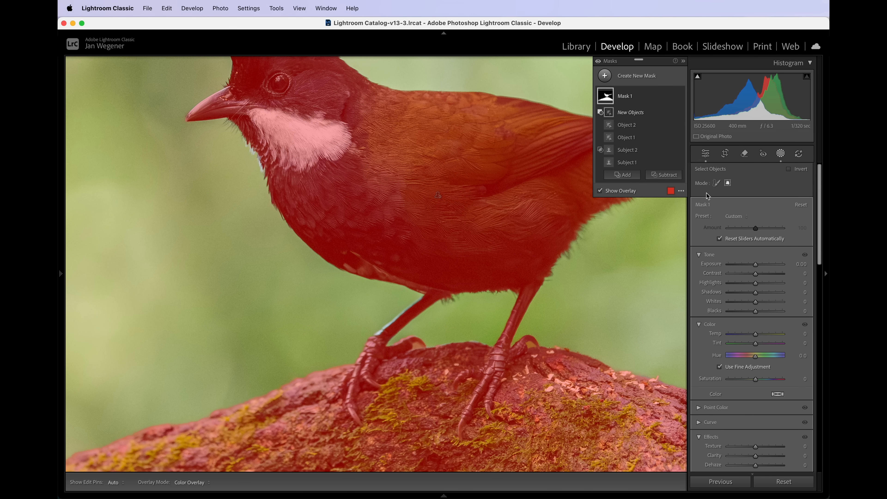
left_click(716, 182)
left_click_drag(419, 345, 417, 347)
left_click(665, 174)
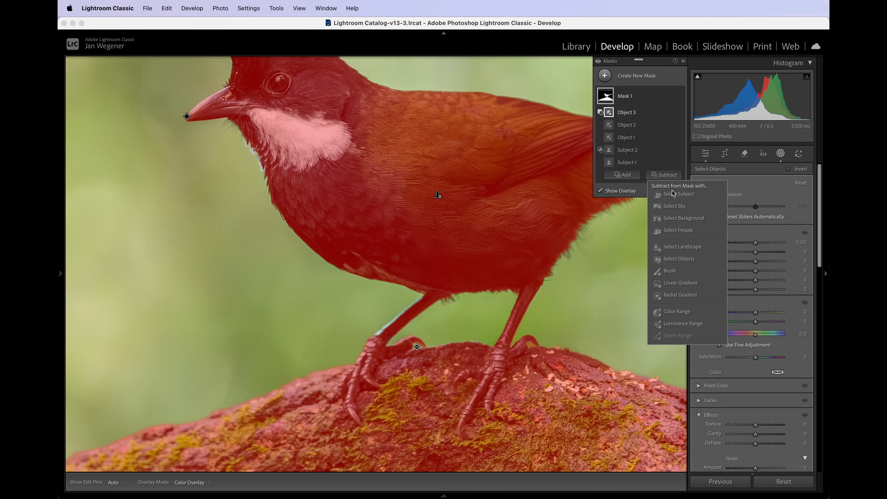
left_click(679, 258)
left_click_drag(533, 348, 530, 345)
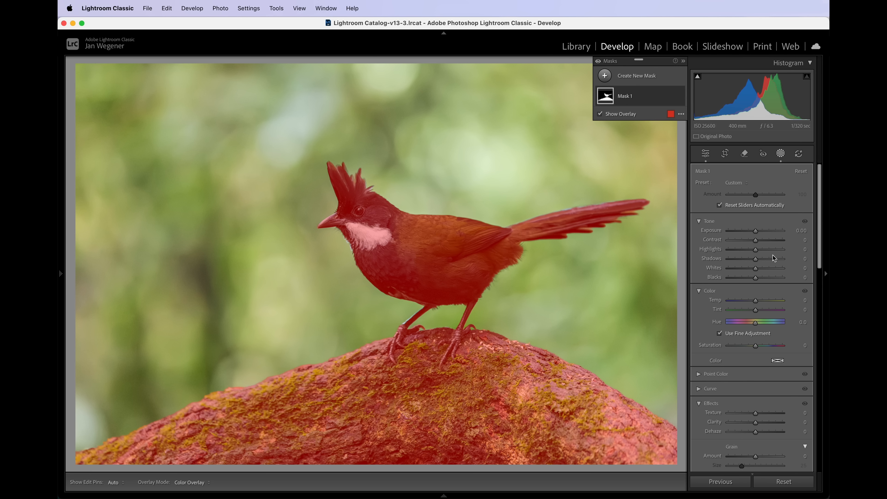
left_click_drag(757, 232, 759, 259)
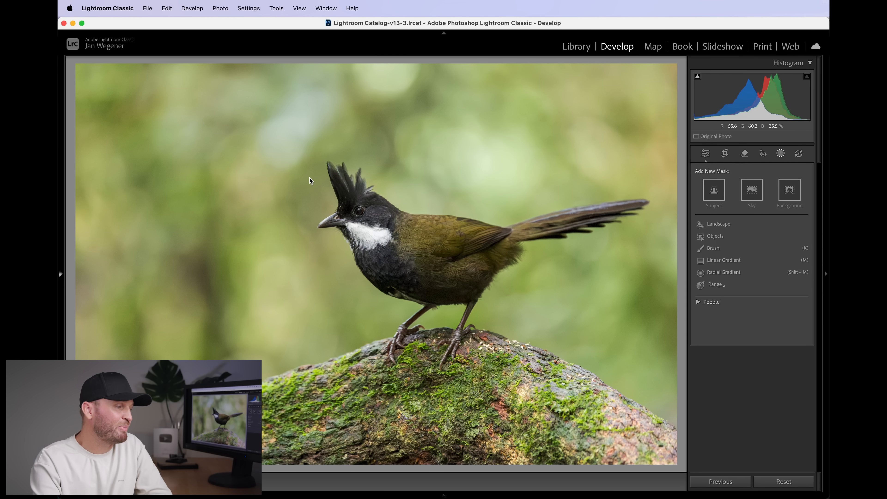
Create a large radial gradient mask centred on the background above and left of the bird's head, with the feather set to 85
left_click(732, 274)
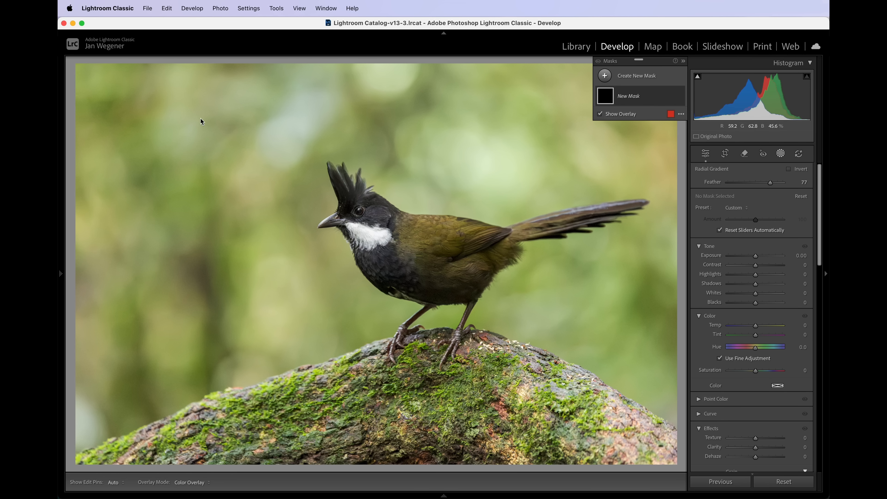
left_click_drag(189, 118, 537, 304)
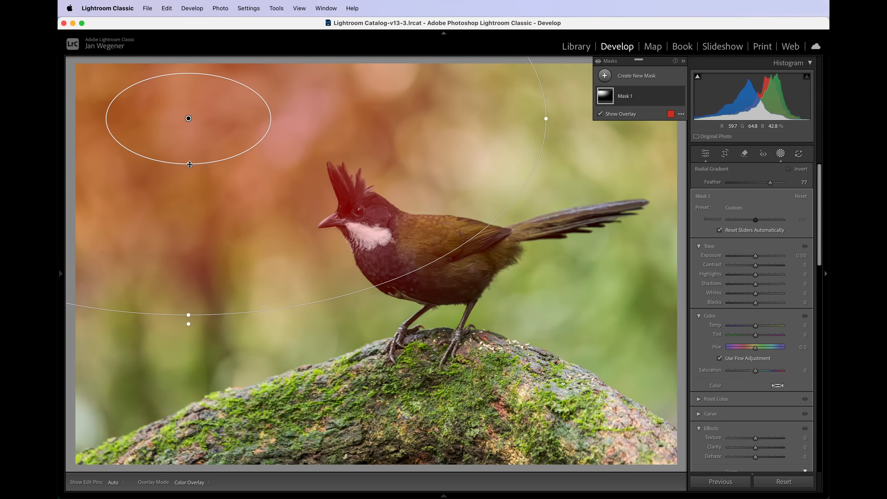
mouse_move(188, 164)
left_mouse_down()
mouse_move(207, 308)
mouse_move(208, 198)
mouse_move(194, 149)
left_mouse_up()
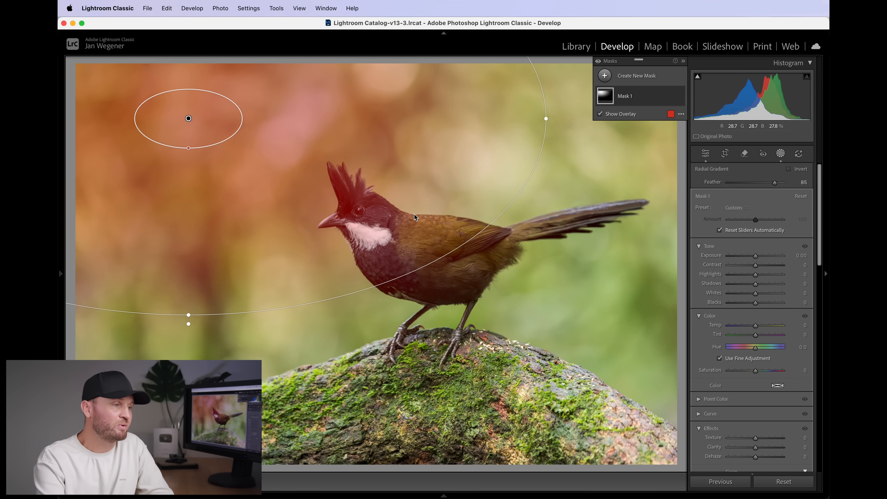
Subtract the bird from the radial gradient mask with Select Subject
mouse_move(636, 98)
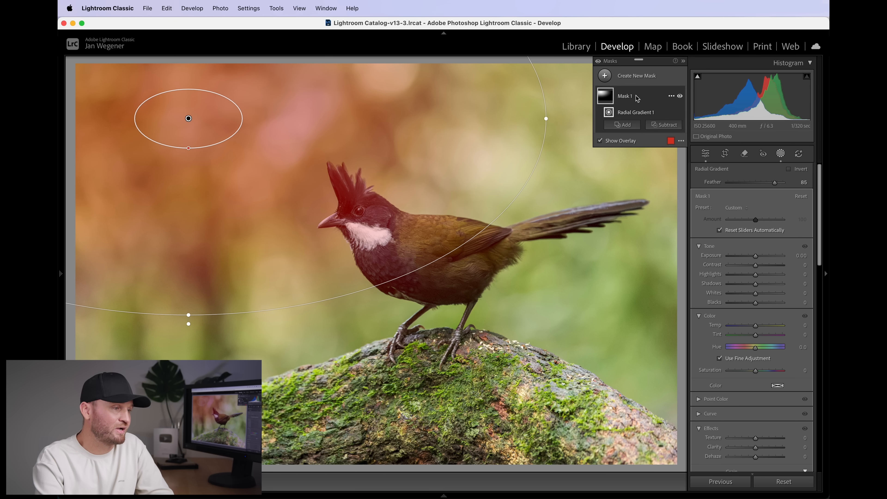
left_click(662, 126)
left_click(678, 143)
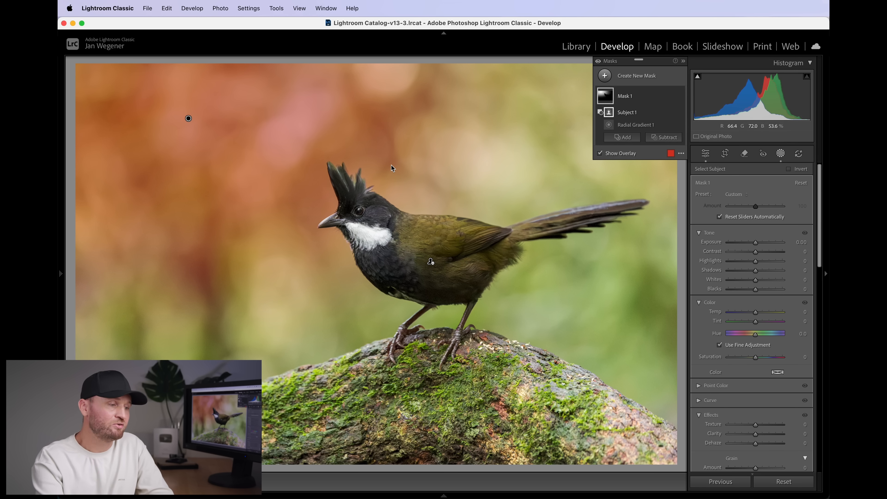
Set the radial gradient mask's Dehaze to -33 and its Temp to 59
scroll(763, 349, "down", 1)
scroll(763, 348, "down", 3)
left_click_drag(756, 412, 754, 413)
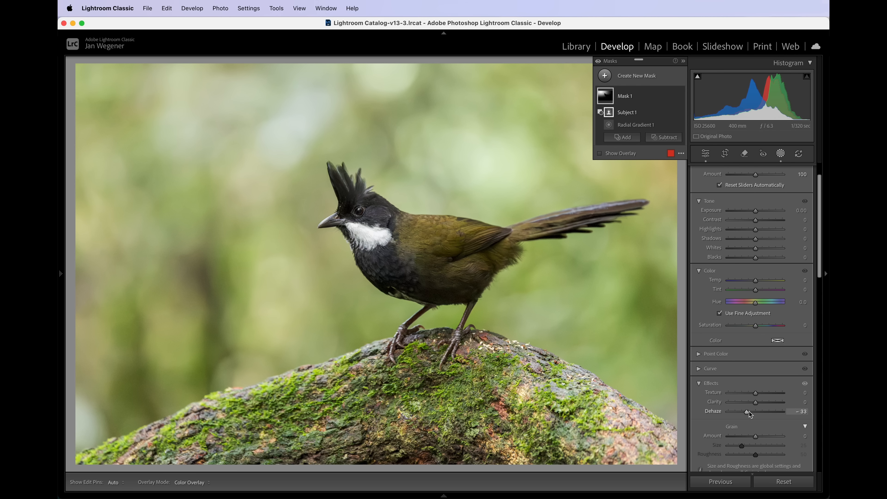
left_click_drag(756, 283, 772, 280)
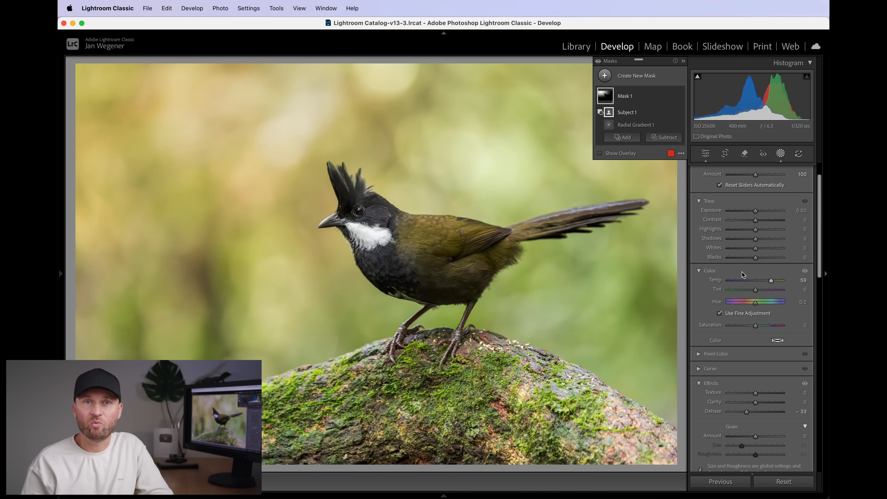
Move the radial gradient slightly down and to the right within the background, closer to the bird's head
left_click(624, 98)
left_click_drag(189, 119, 238, 156)
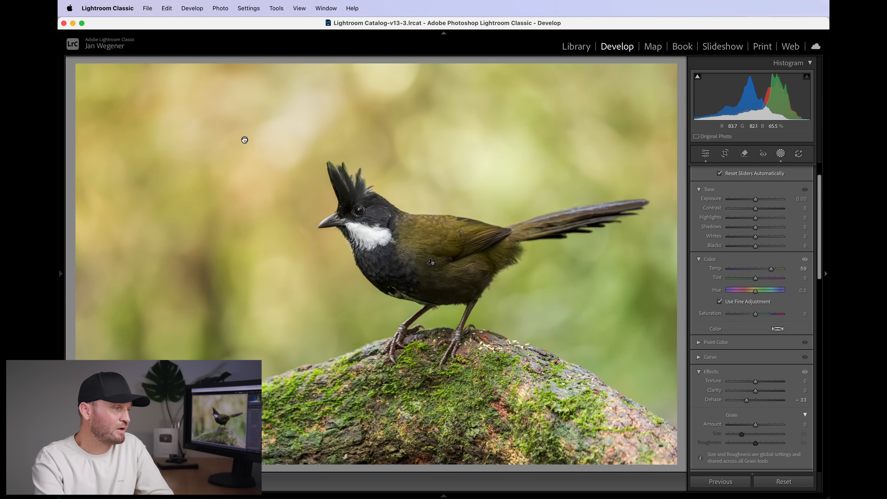
left_click_drag(245, 140, 241, 138)
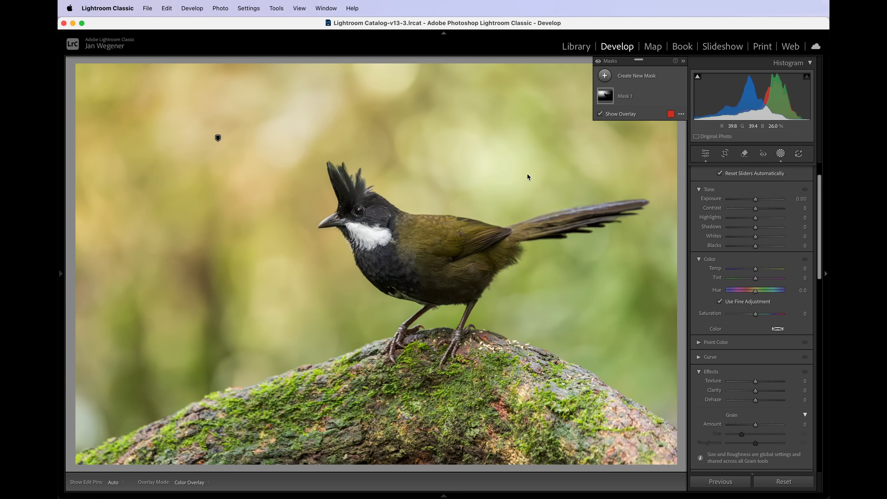
Create a second radial gradient mask over the background left of the bird, just above the rock's slope
left_click(605, 75)
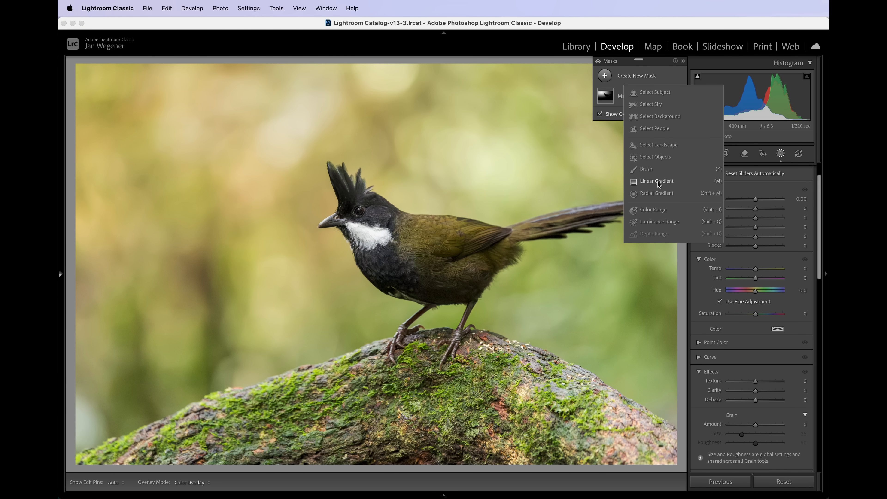
left_click(656, 193)
left_click_drag(212, 287, 214, 344)
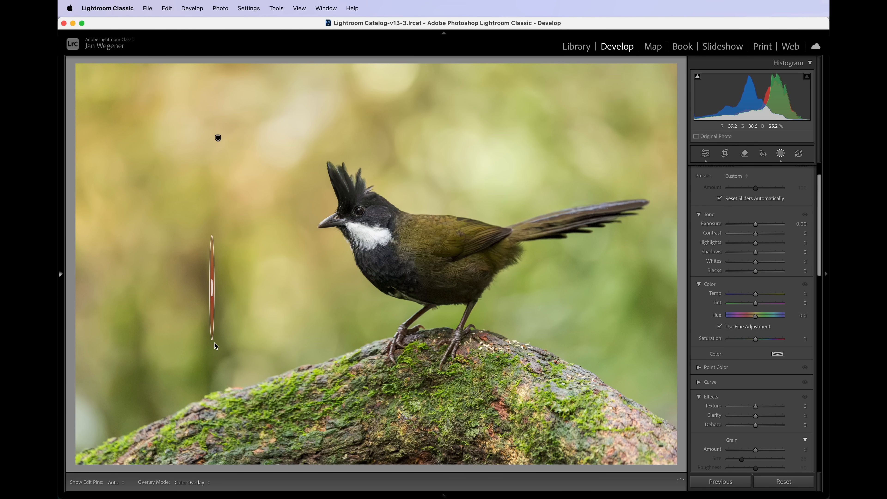
left_click_drag(214, 382, 226, 386)
Set the second radial gradient mask's Dehaze to -18 and its Temp to 17
left_click(754, 426)
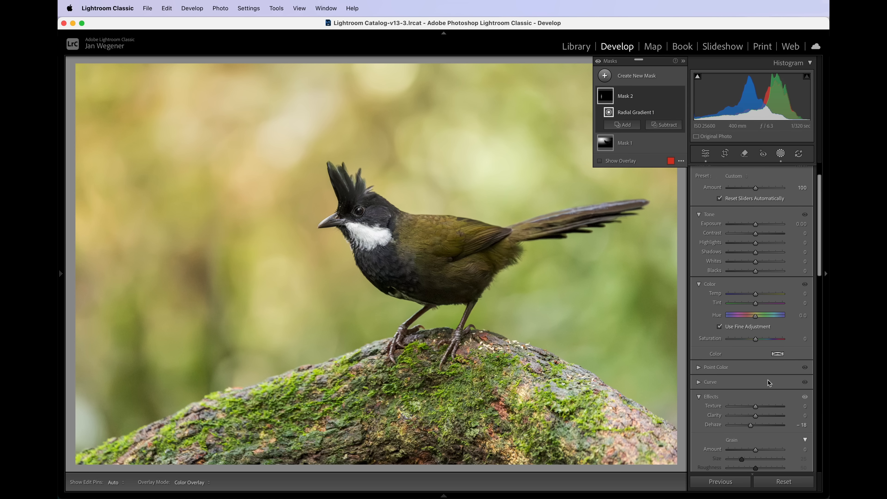
left_click_drag(756, 294, 763, 296)
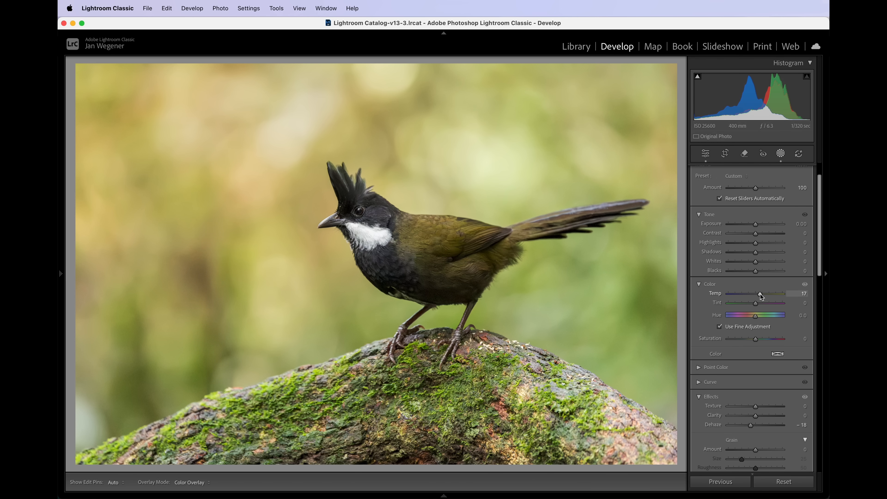